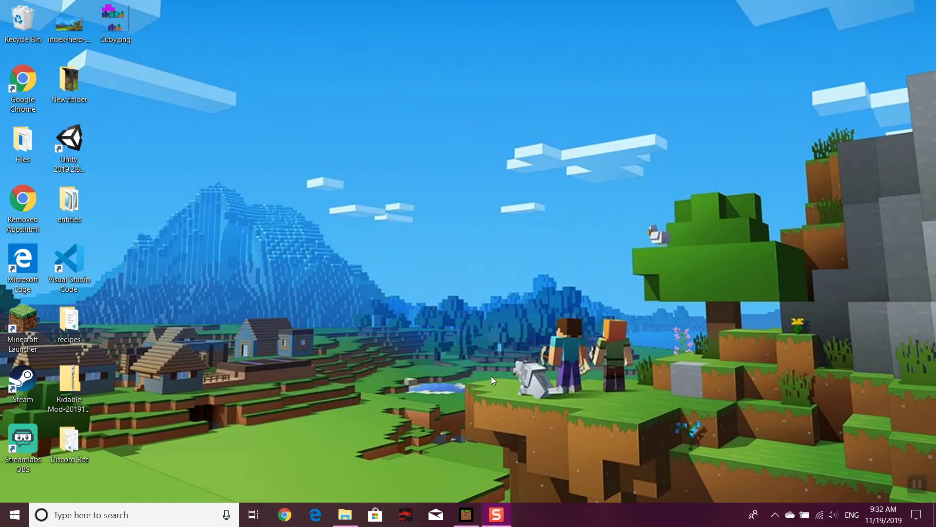
Restore the minimized Minecraft window and go to the Marketplace store.
{"action": "left_click", "coordinate": [460, 524]}
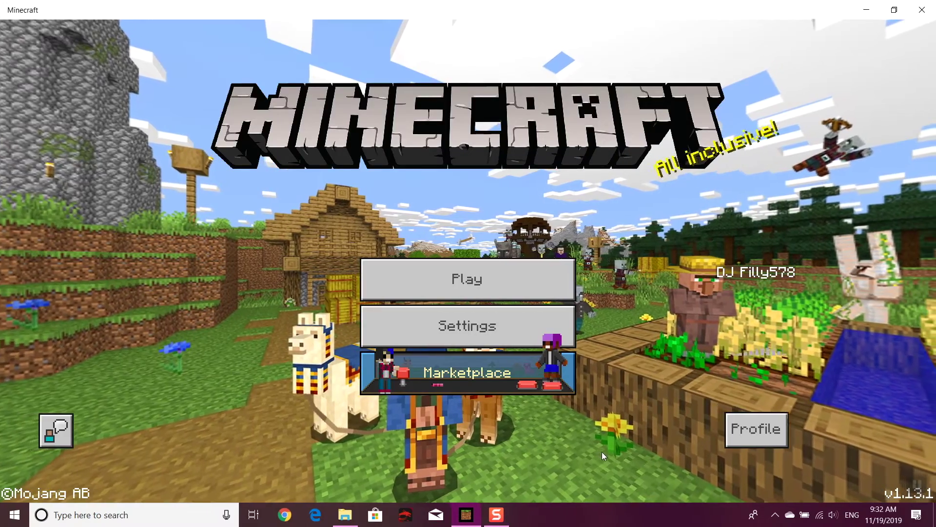
{"action": "left_click", "coordinate": [522, 386]}
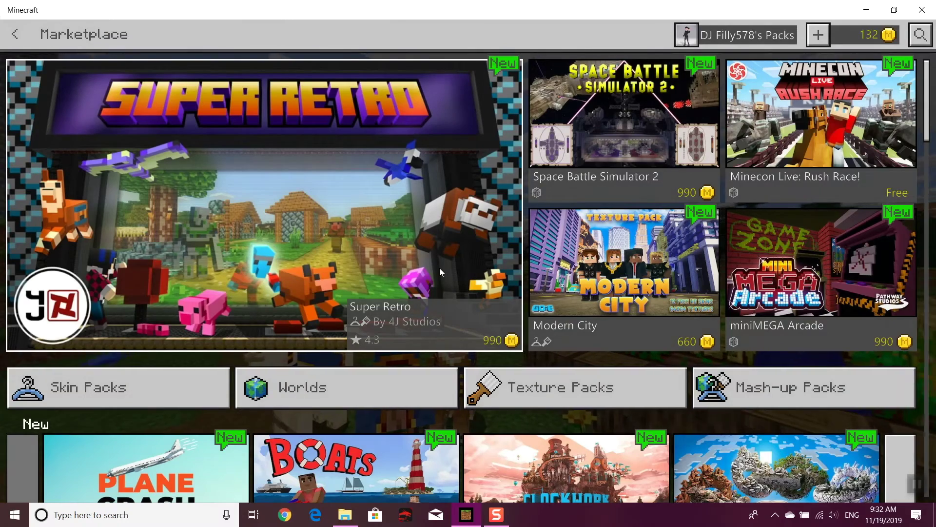
Scroll down through the Marketplace rows from New to Creator Collections.
{"action": "scroll", "coordinate": [439, 268], "scroll_direction": "down", "scroll_amount": 2}
{"action": "scroll", "coordinate": [440, 268], "scroll_direction": "down", "scroll_amount": 4}
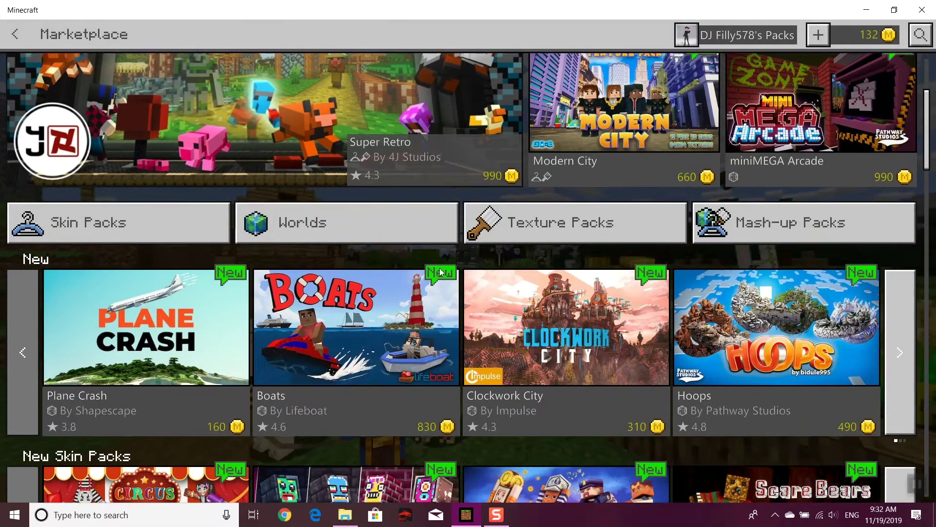
{"action": "scroll", "coordinate": [458, 293], "scroll_direction": "down", "scroll_amount": 2}
{"action": "scroll", "coordinate": [457, 293], "scroll_direction": "down", "scroll_amount": 8}
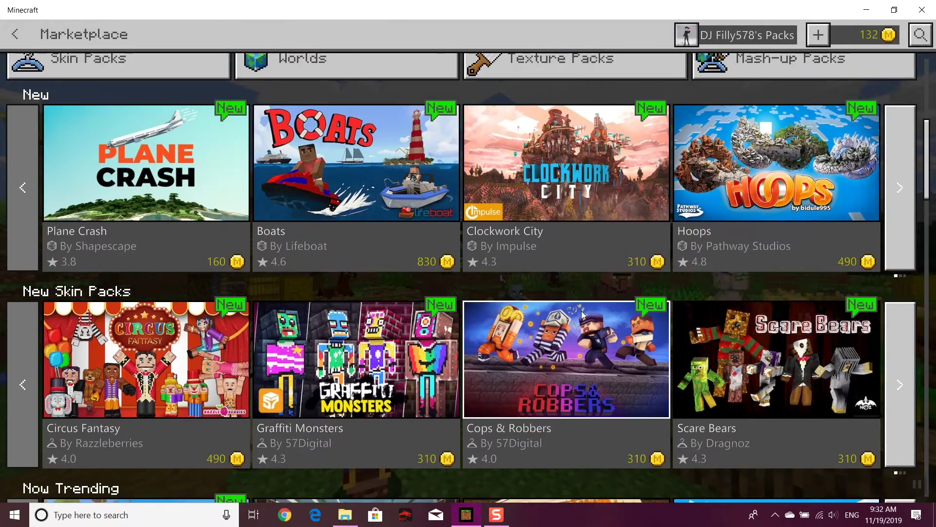
{"action": "scroll", "coordinate": [607, 235], "scroll_direction": "down", "scroll_amount": 5}
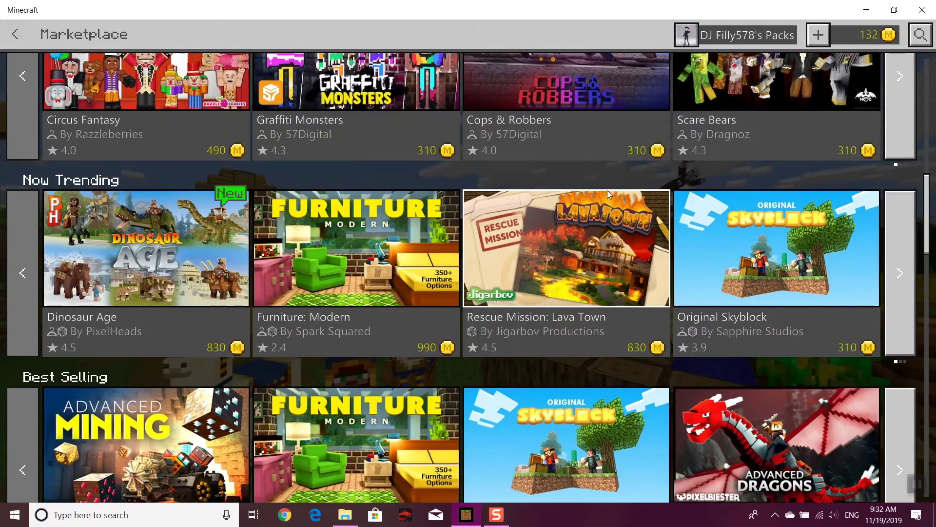
{"action": "scroll", "coordinate": [513, 369], "scroll_direction": "down", "scroll_amount": 7}
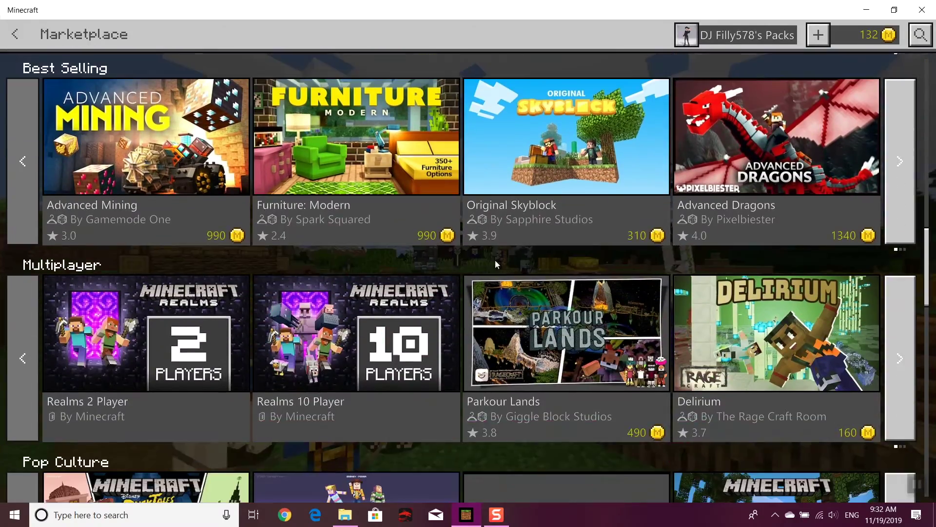
{"action": "scroll", "coordinate": [468, 312], "scroll_direction": "down", "scroll_amount": 4}
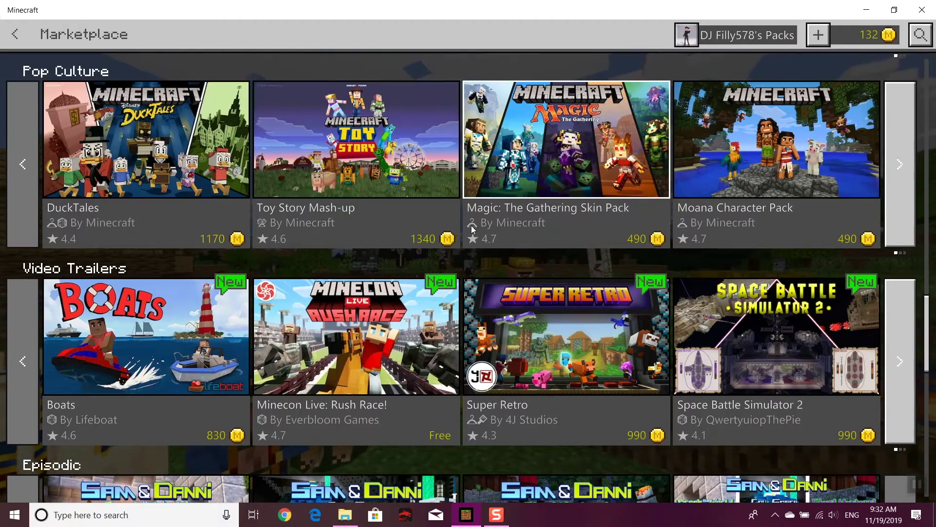
{"action": "scroll", "coordinate": [512, 249], "scroll_direction": "down", "scroll_amount": 4}
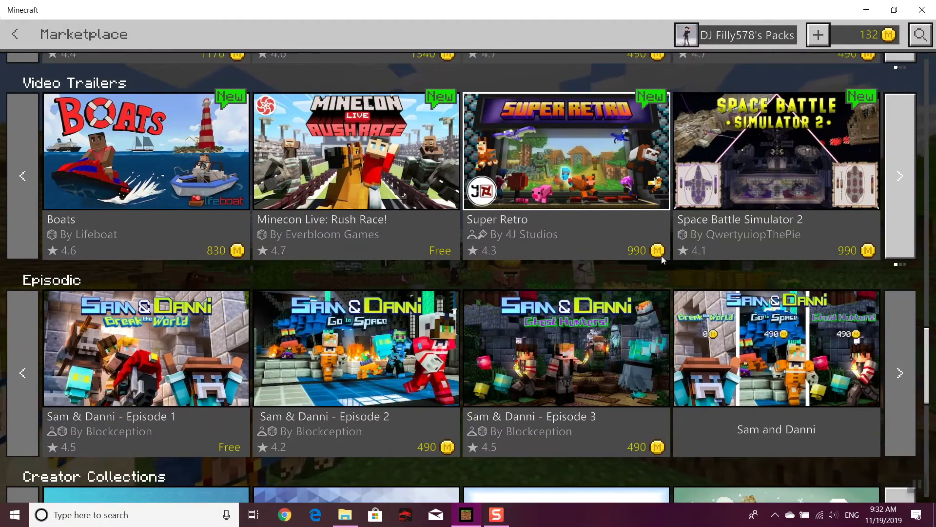
{"action": "scroll", "coordinate": [661, 255], "scroll_direction": "down", "scroll_amount": 4}
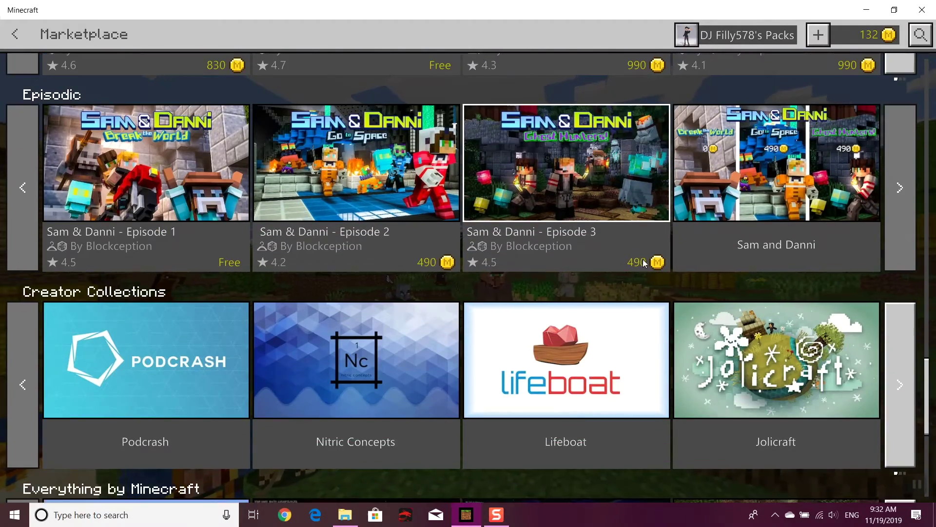
Scroll back up the store rows and bring up the Marketplace search screen.
{"action": "scroll", "coordinate": [659, 237], "scroll_direction": "up", "scroll_amount": 6}
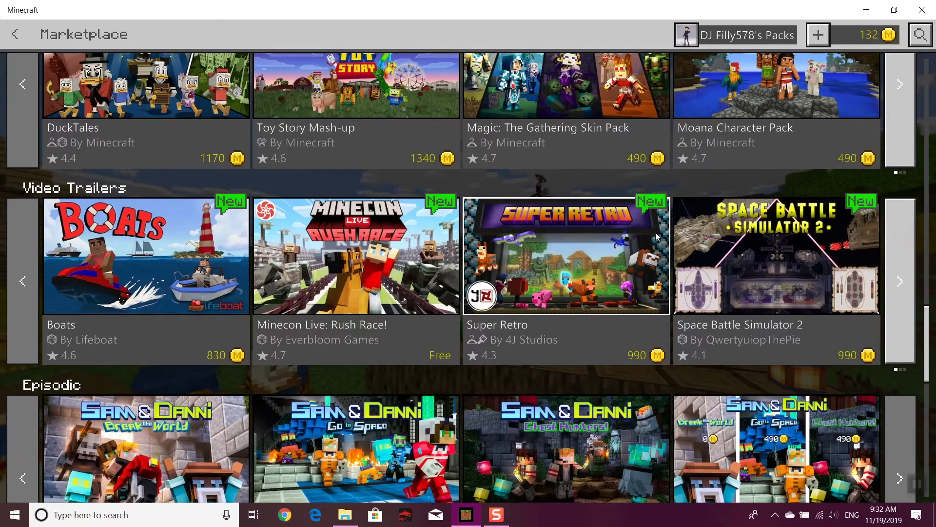
{"action": "scroll", "coordinate": [657, 234], "scroll_direction": "up", "scroll_amount": 4}
{"action": "scroll", "coordinate": [656, 232], "scroll_direction": "up", "scroll_amount": 1}
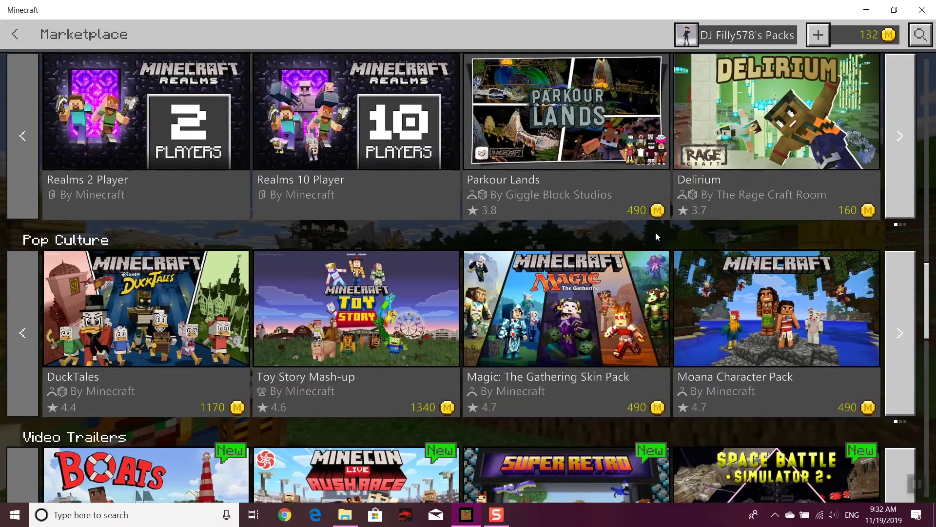
{"action": "scroll", "coordinate": [655, 232], "scroll_direction": "up", "scroll_amount": 1}
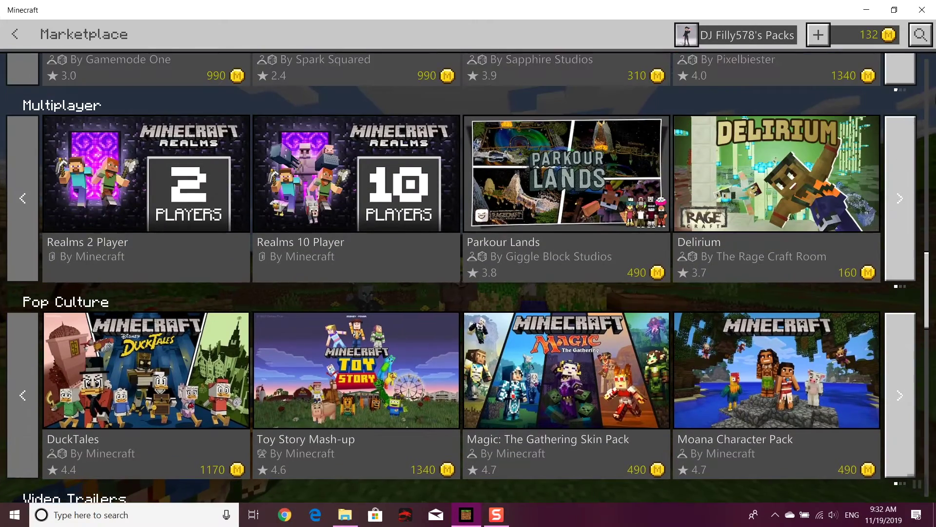
{"action": "left_click", "coordinate": [921, 37]}
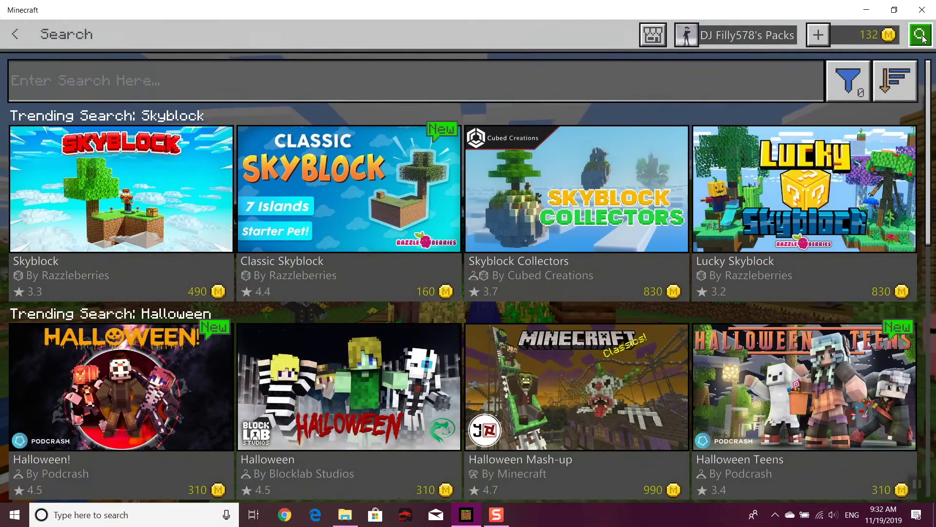
Sort all Marketplace content by price Low to High and browse the 2636 results.
{"action": "left_click", "coordinate": [901, 83]}
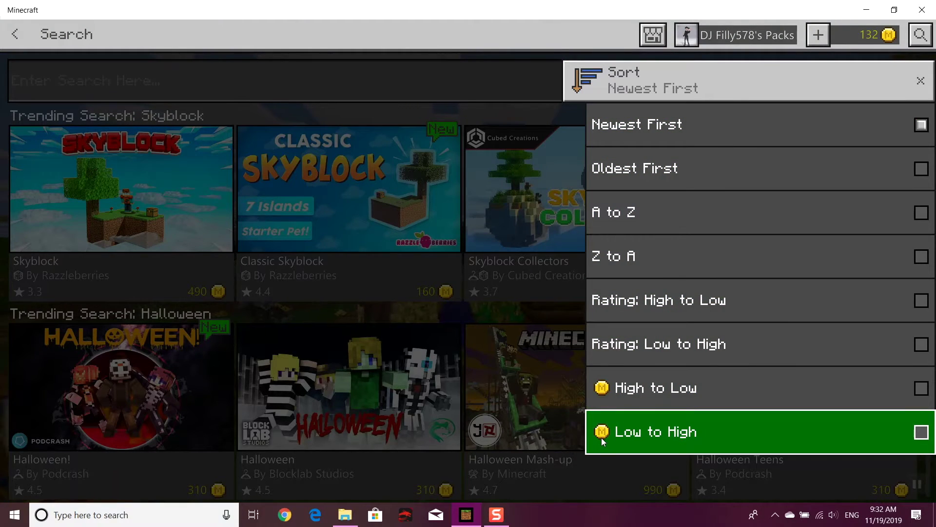
{"action": "left_click", "coordinate": [739, 436]}
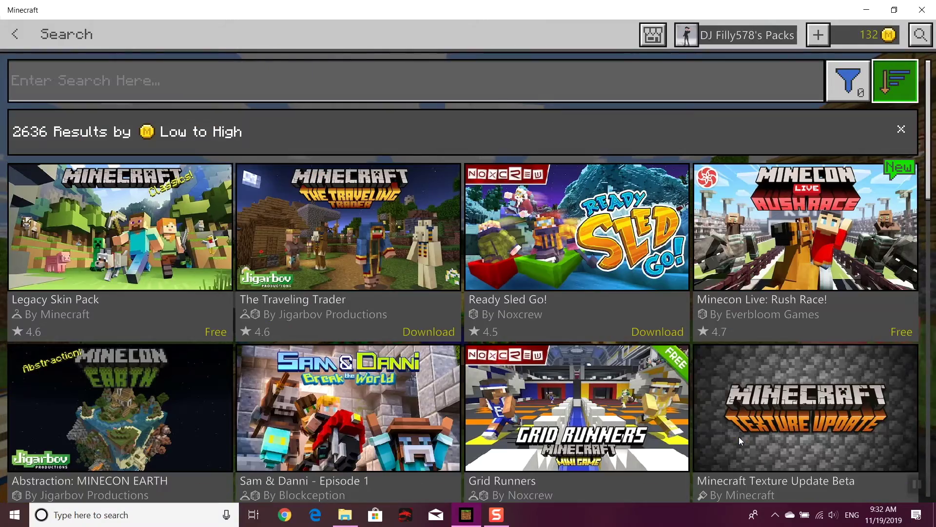
{"action": "scroll", "coordinate": [218, 199], "scroll_direction": "down", "scroll_amount": 2}
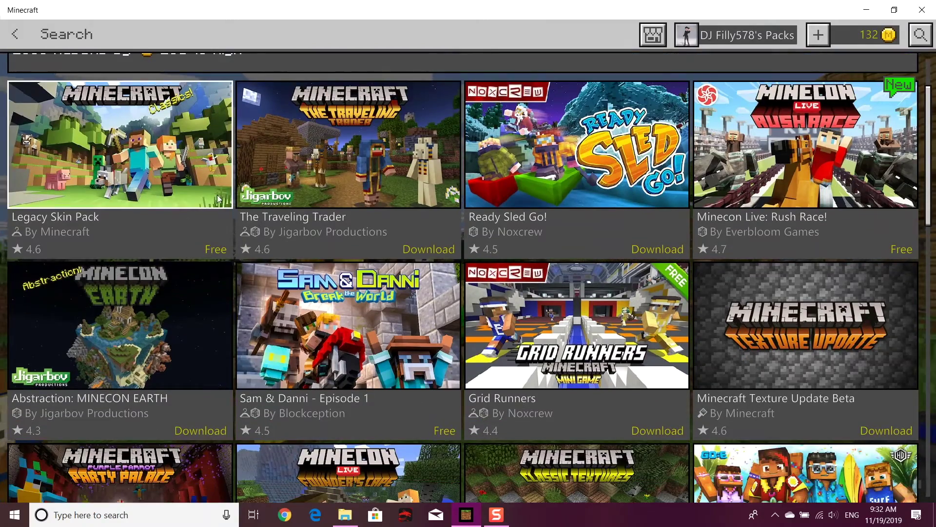
{"action": "scroll", "coordinate": [899, 206], "scroll_direction": "down", "scroll_amount": 6}
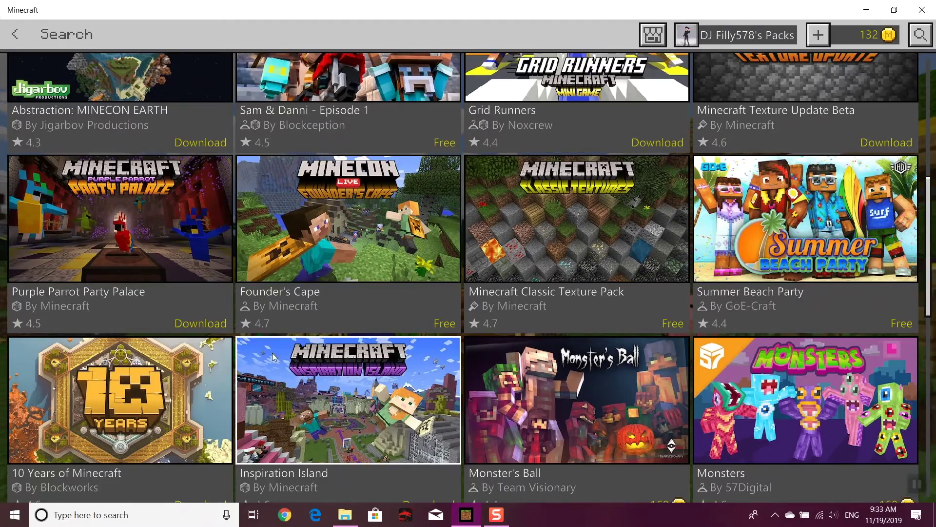
{"action": "scroll", "coordinate": [285, 343], "scroll_direction": "down", "scroll_amount": 2}
{"action": "scroll", "coordinate": [256, 320], "scroll_direction": "up", "scroll_amount": 4}
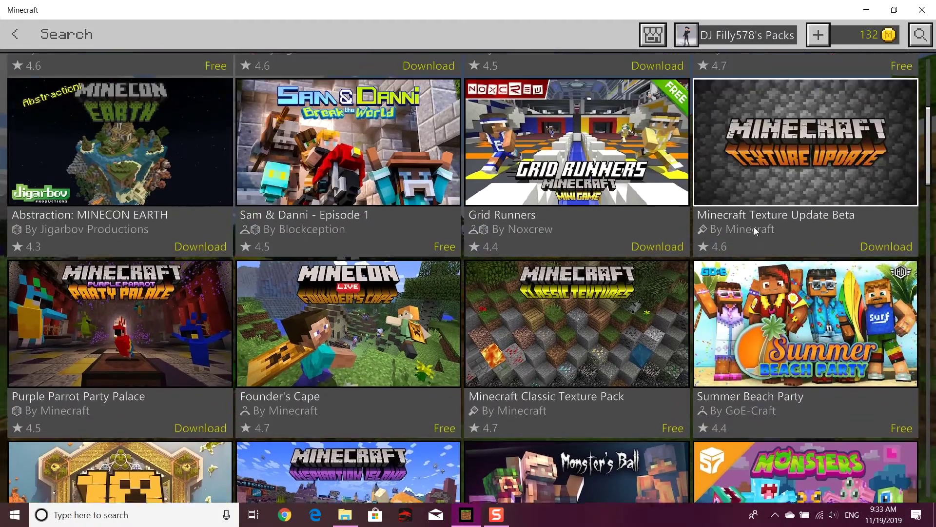
{"action": "scroll", "coordinate": [754, 227], "scroll_direction": "up", "scroll_amount": 5}
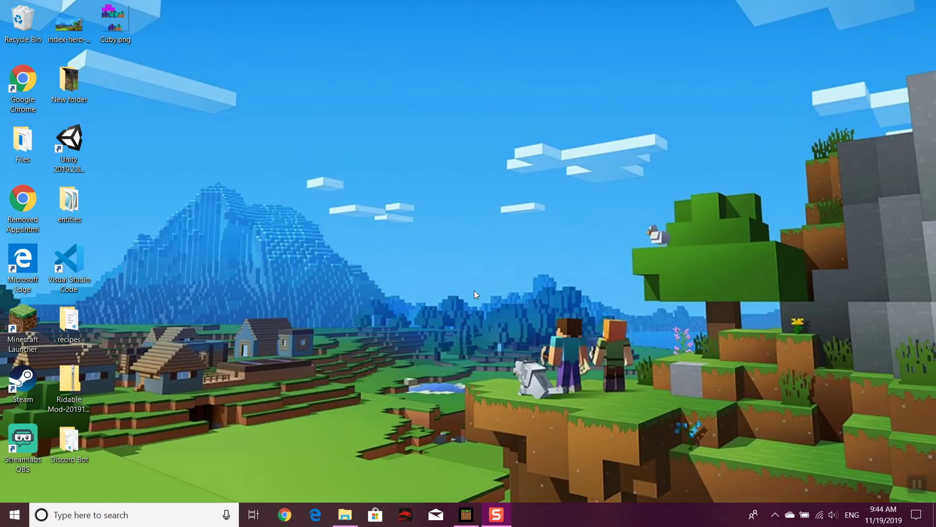
Launch File Explorer from the taskbar, showing the user's home folder.
{"action": "left_click", "coordinate": [349, 521]}
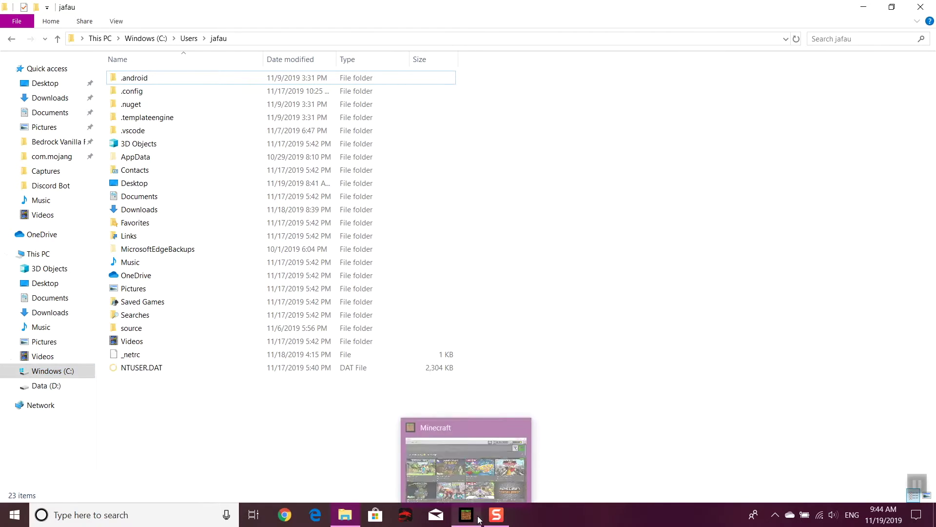
Go to Windows (C:) > Users > the user's profile folder, briefly checking the View options.
{"action": "left_click", "coordinate": [84, 374]}
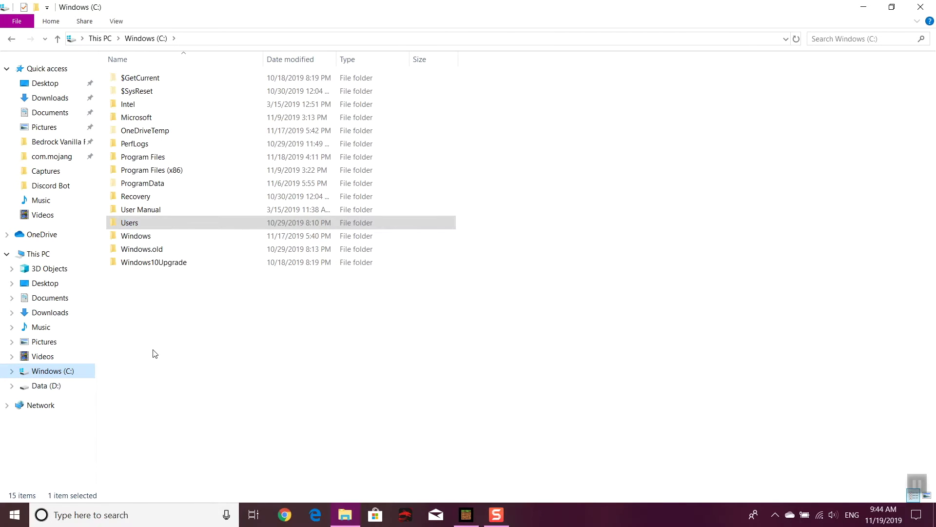
{"action": "double_click", "coordinate": [192, 228]}
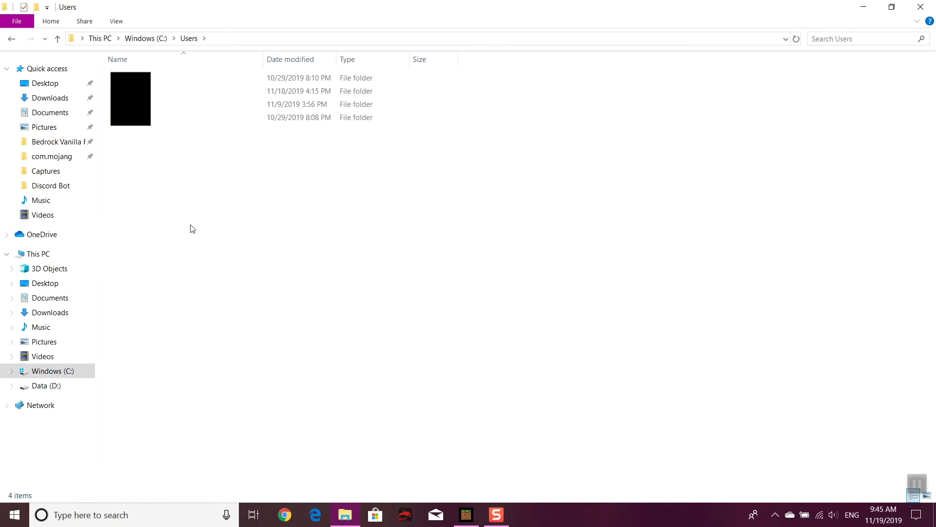
{"action": "double_click", "coordinate": [282, 94]}
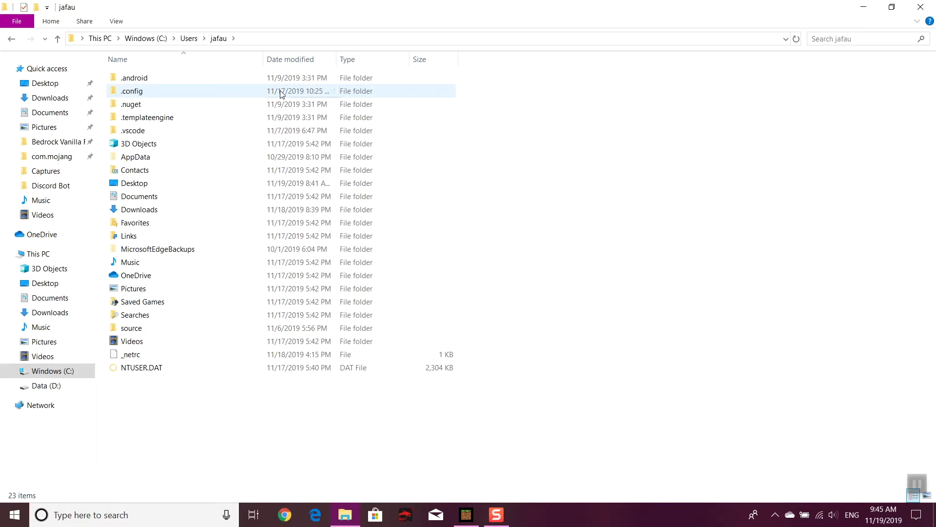
{"action": "left_click", "coordinate": [117, 21]}
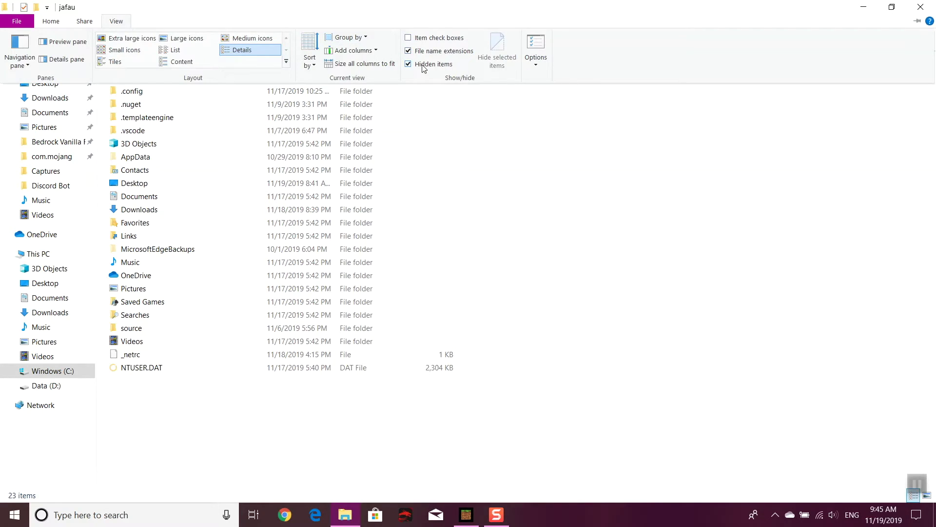
{"action": "left_click", "coordinate": [586, 210]}
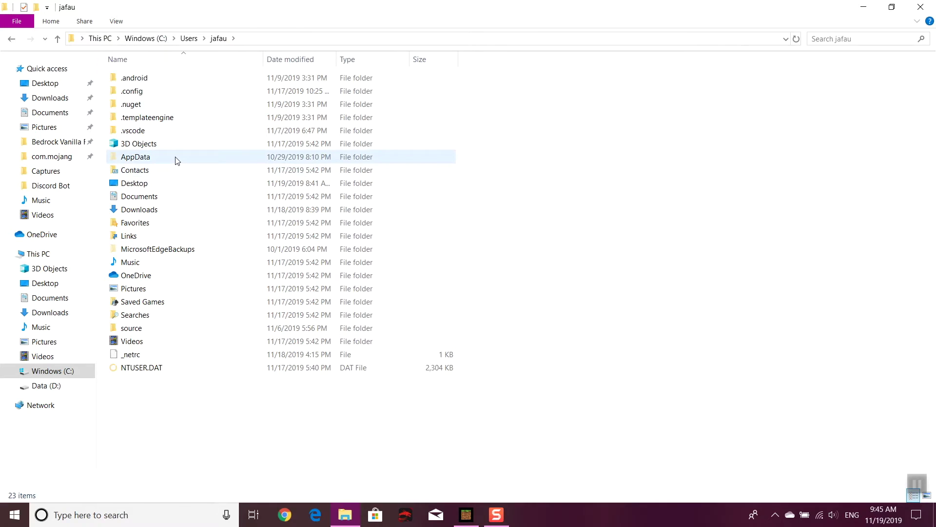
Navigate AppData > Local > Packages > Microsoft.MinecraftUWP_8wekyb3d8bbwe > LocalState.
{"action": "mouse_move", "coordinate": [177, 160]}
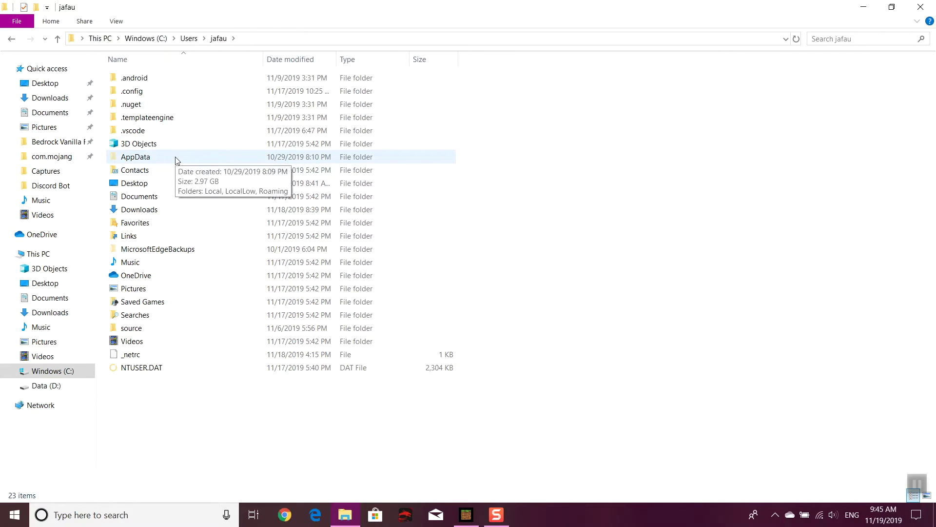
{"action": "double_click", "coordinate": [176, 160]}
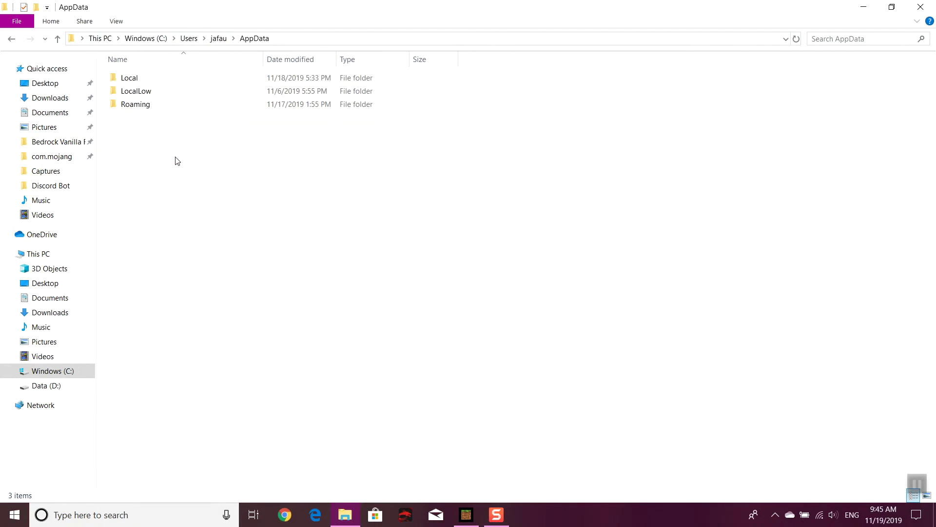
{"action": "double_click", "coordinate": [197, 83]}
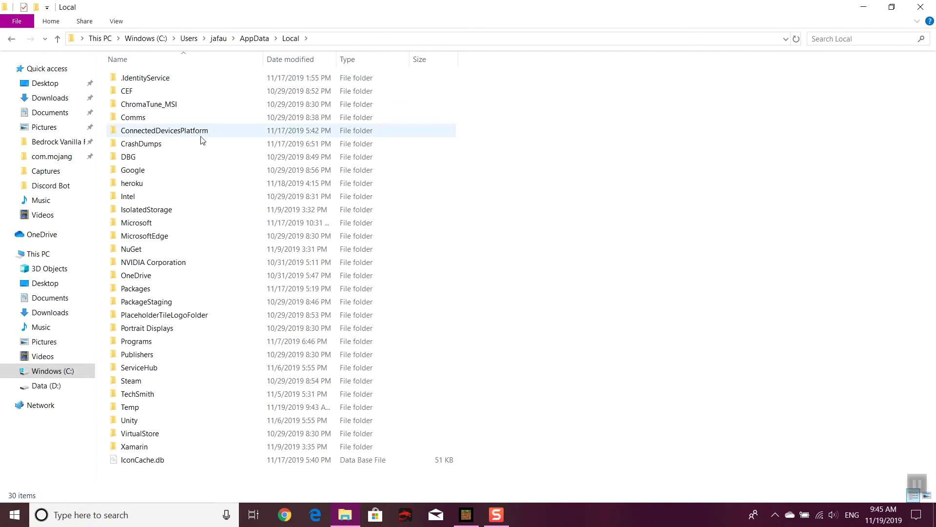
{"action": "double_click", "coordinate": [178, 292]}
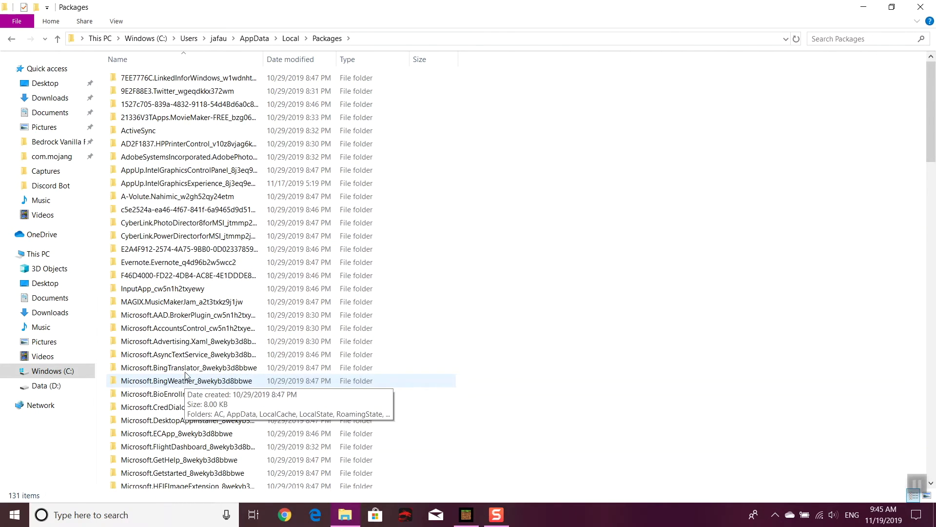
{"action": "scroll", "coordinate": [184, 373], "scroll_direction": "down", "scroll_amount": 4}
{"action": "scroll", "coordinate": [180, 350], "scroll_direction": "down", "scroll_amount": 2}
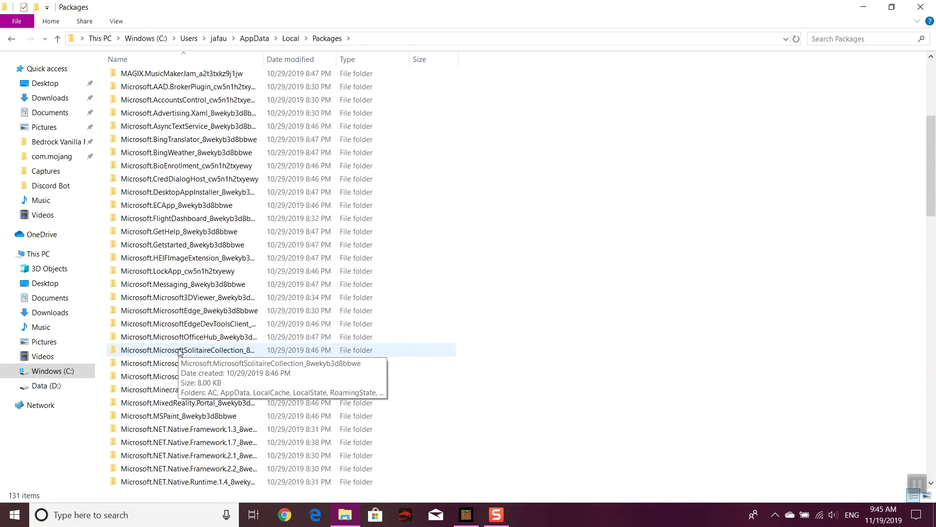
{"action": "mouse_move", "coordinate": [168, 394]}
{"action": "double_click", "coordinate": [169, 393]}
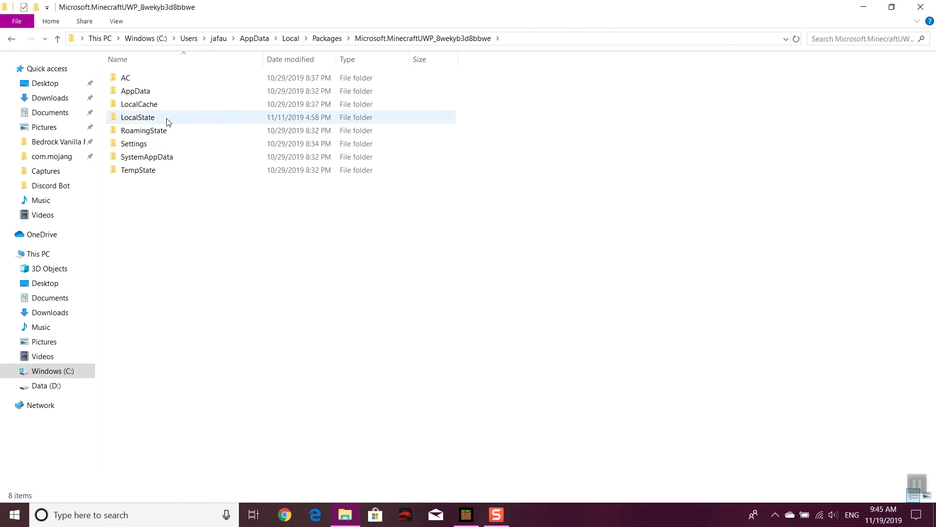
{"action": "double_click", "coordinate": [167, 120]}
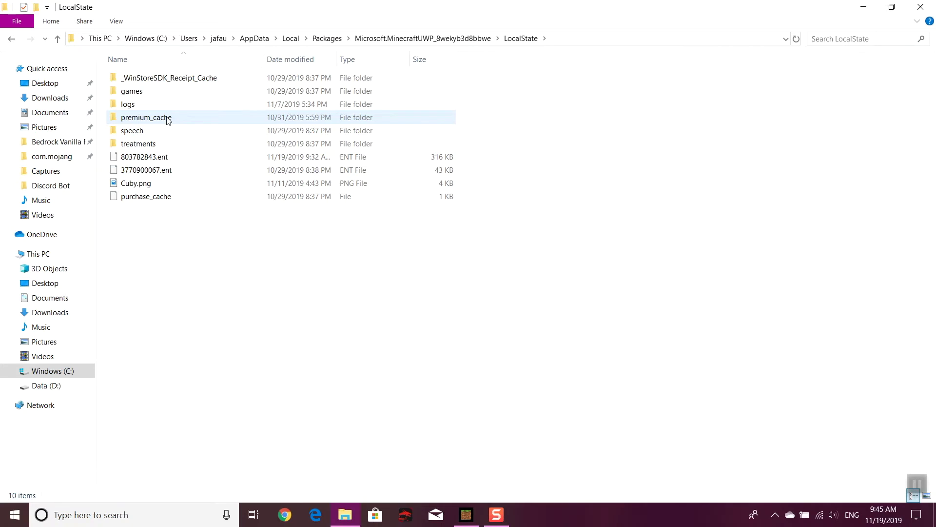
Enter the games folder, glance at com.mojang's context menu, then open com.mojang.
{"action": "double_click", "coordinate": [172, 93]}
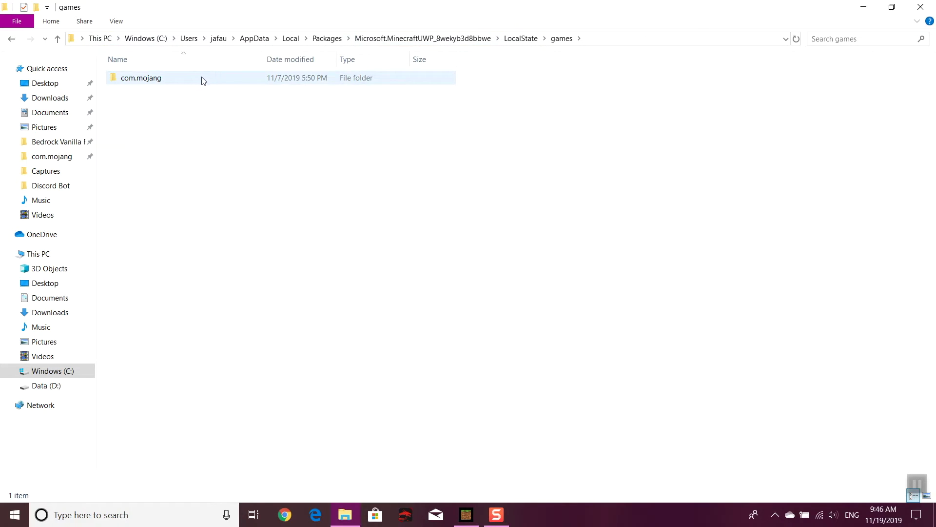
{"action": "right_click", "coordinate": [203, 80]}
{"action": "right_click", "coordinate": [184, 80]}
{"action": "left_click", "coordinate": [161, 81]}
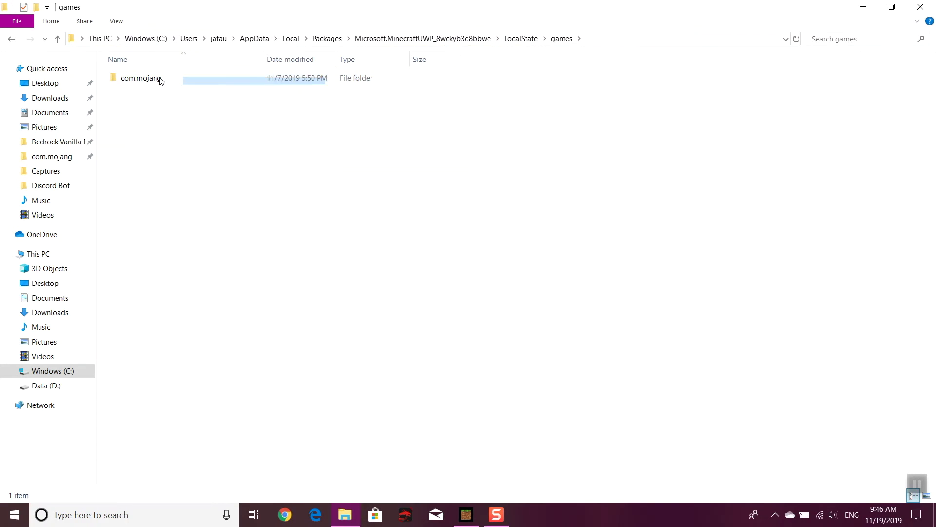
{"action": "right_click", "coordinate": [161, 78]}
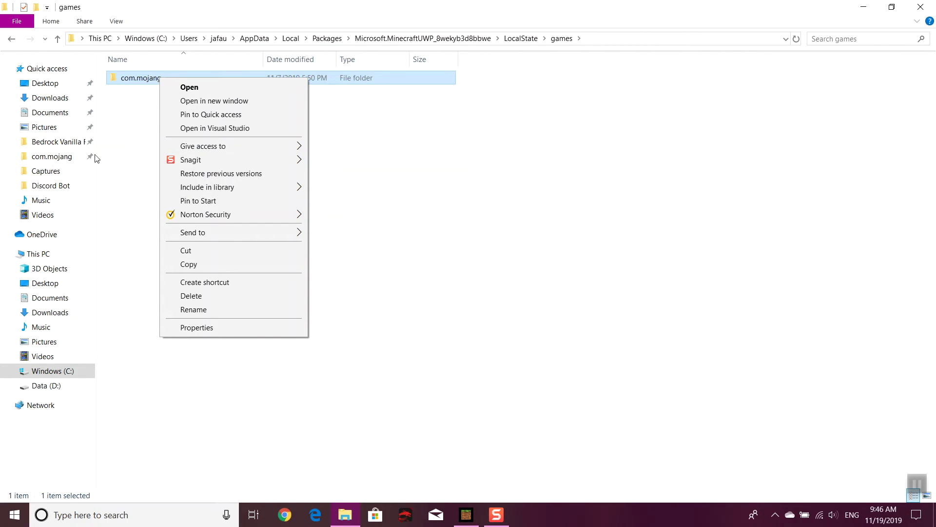
{"action": "left_click", "coordinate": [125, 158]}
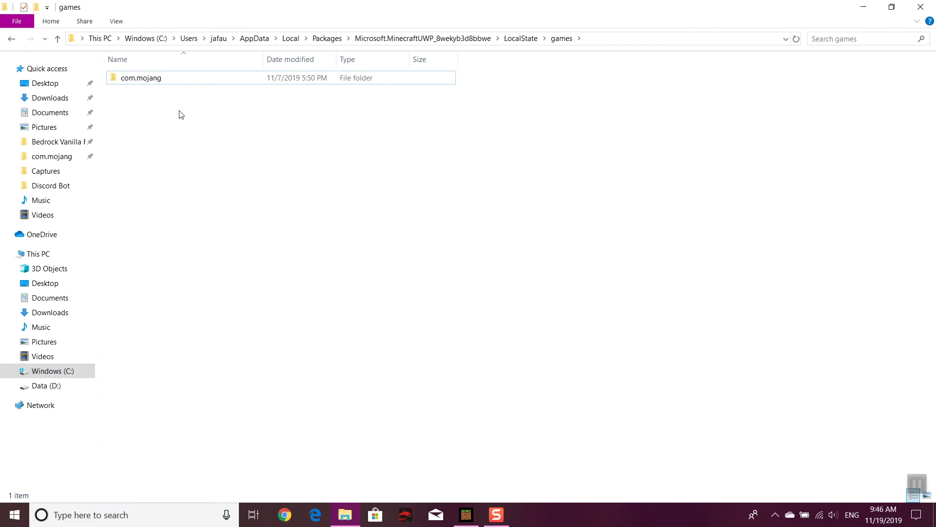
{"action": "double_click", "coordinate": [188, 80]}
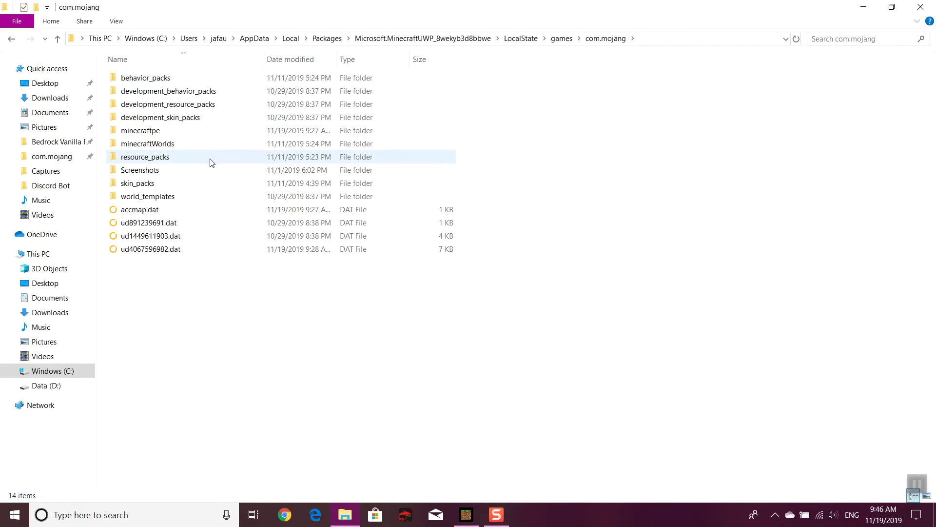
Peek into behavior_packs, return to com.mojang, and open resource_packs.
{"action": "double_click", "coordinate": [175, 79]}
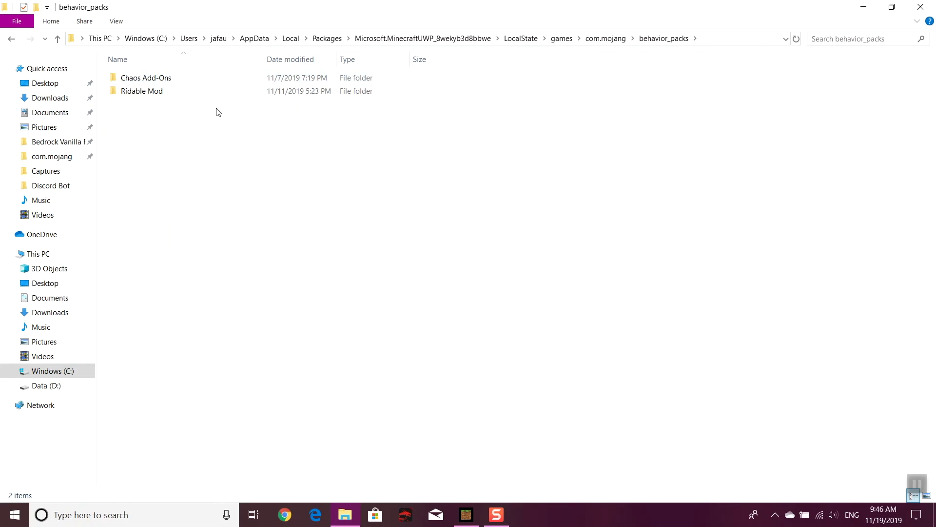
{"action": "left_click", "coordinate": [9, 41]}
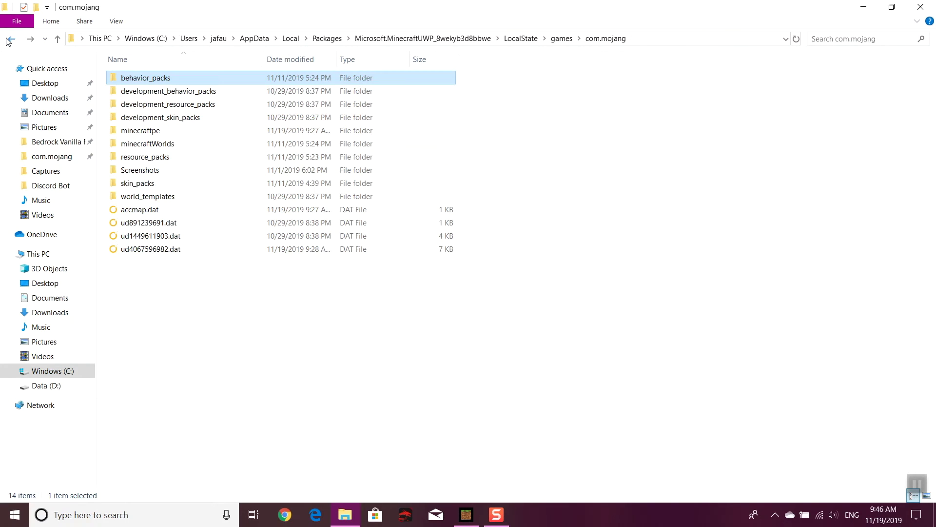
{"action": "double_click", "coordinate": [189, 161]}
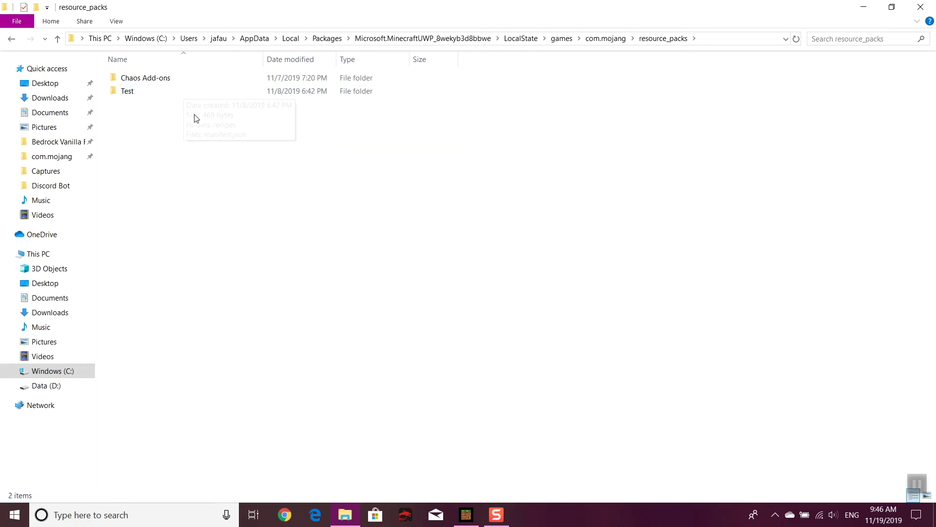